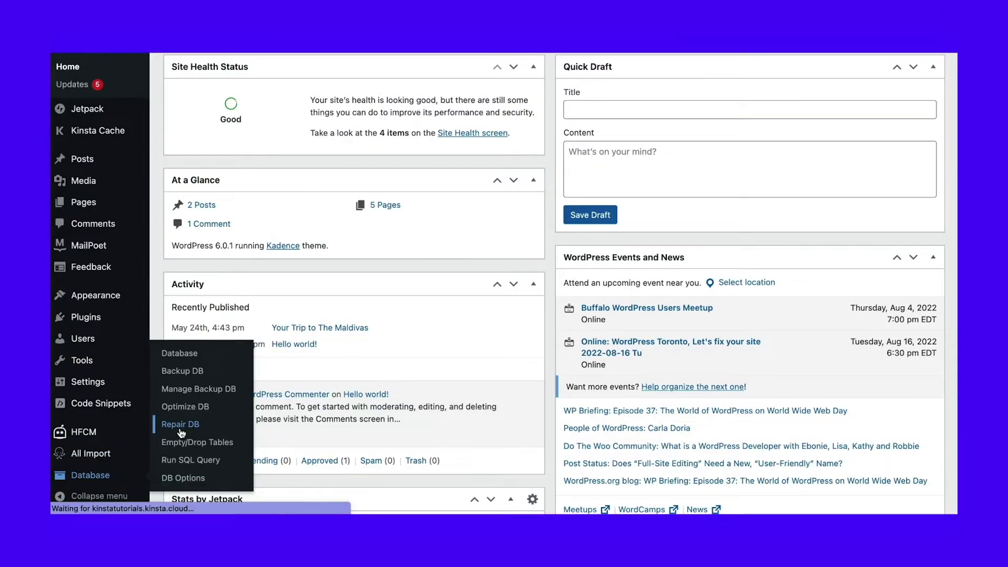
scroll(812, 338, "down", 3)
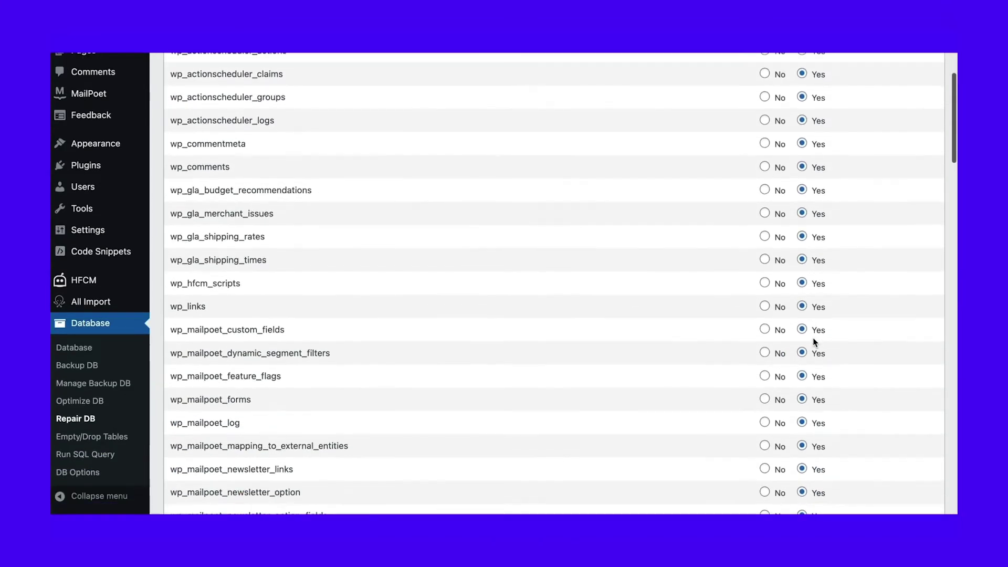
scroll(812, 338, "down", 2)
scroll(812, 337, "down", 1)
scroll(880, 366, "down", 2)
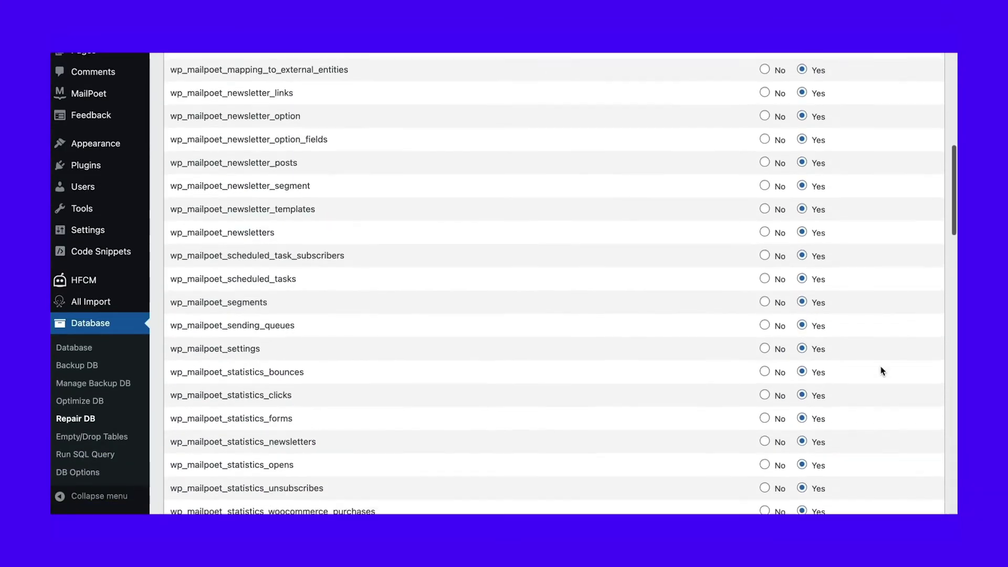
scroll(880, 367, "down", 2)
scroll(880, 367, "down", 3)
scroll(880, 367, "down", 3)
scroll(881, 367, "down", 3)
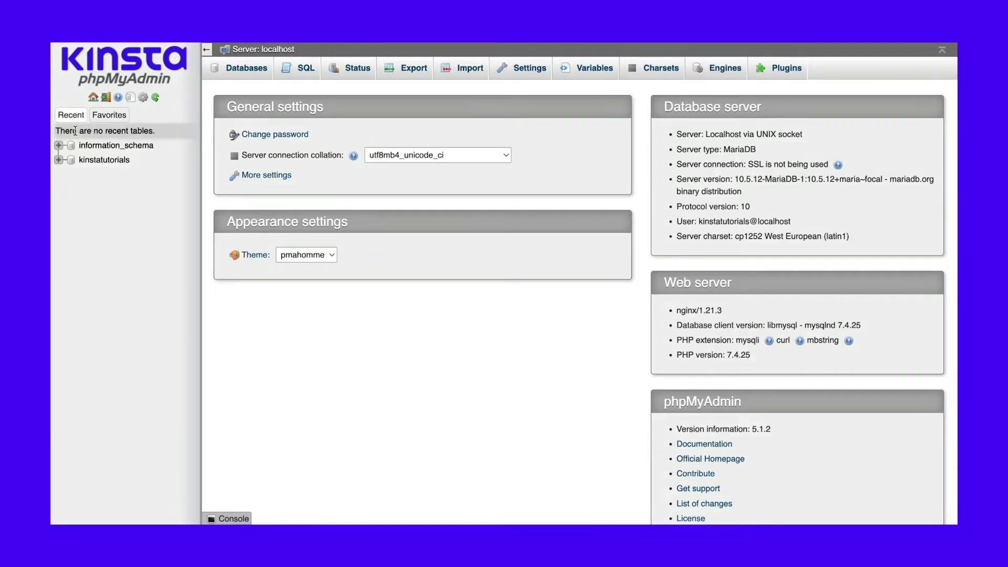
Select all 96 kinstatutorials tables and run Repair table on them
left_click(111, 166)
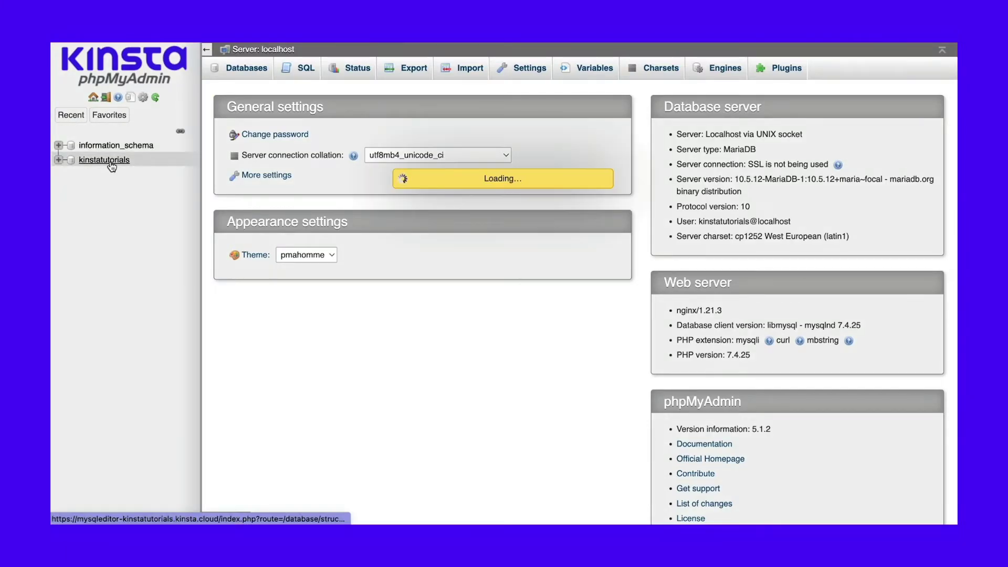
scroll(435, 289, "down", 5)
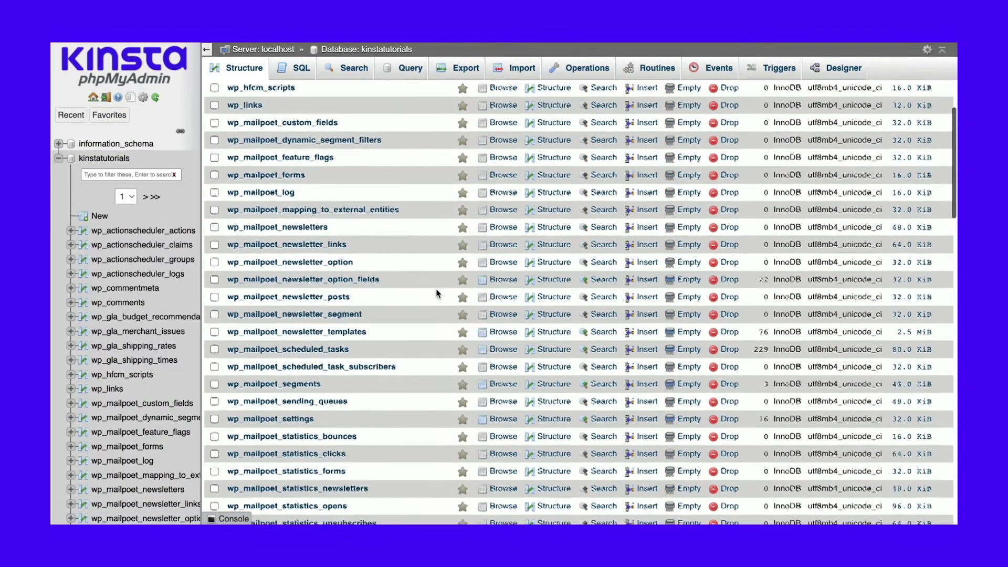
scroll(435, 289, "down", 10)
scroll(435, 289, "down", 10)
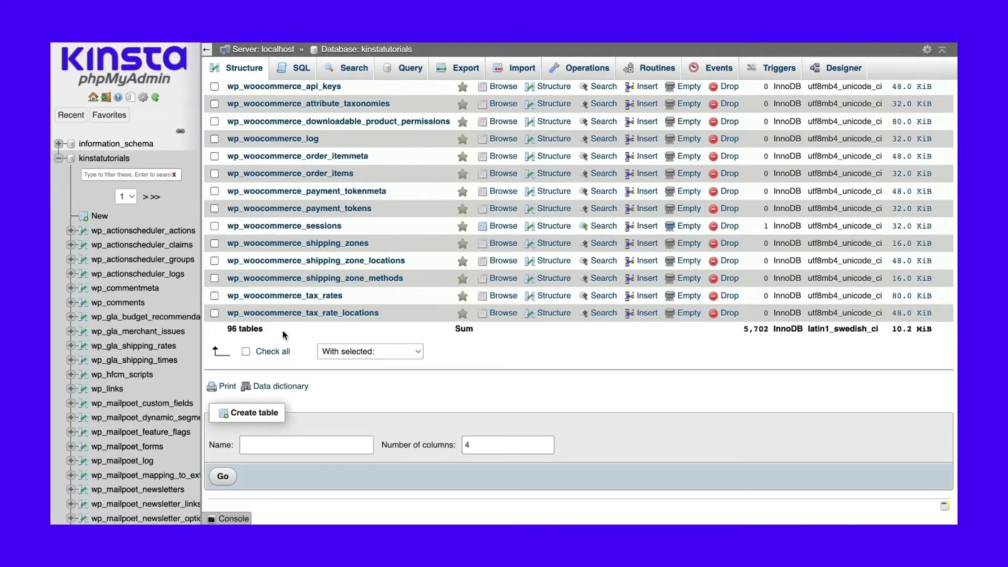
left_click(272, 351)
left_click(343, 352)
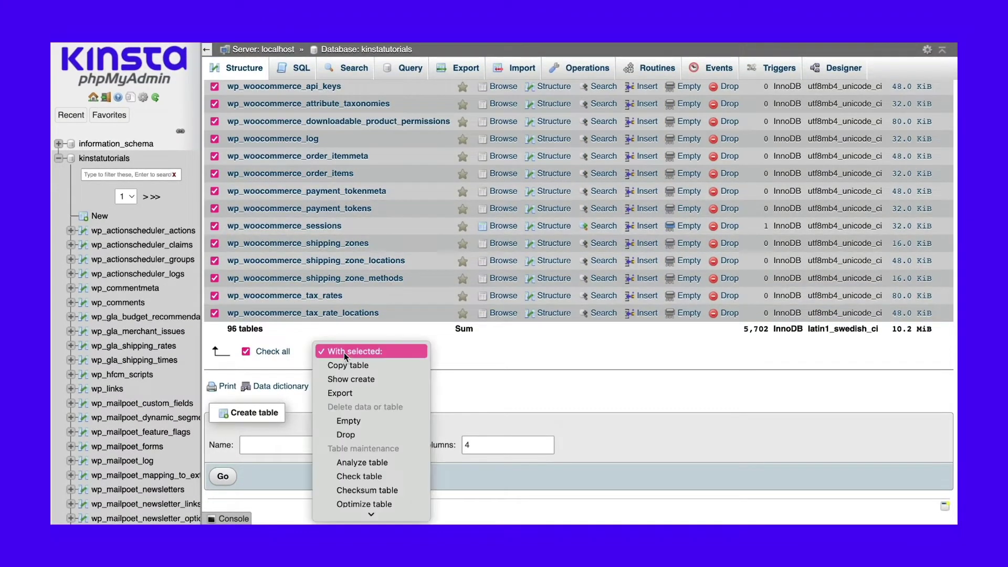
scroll(371, 434, "down", 2)
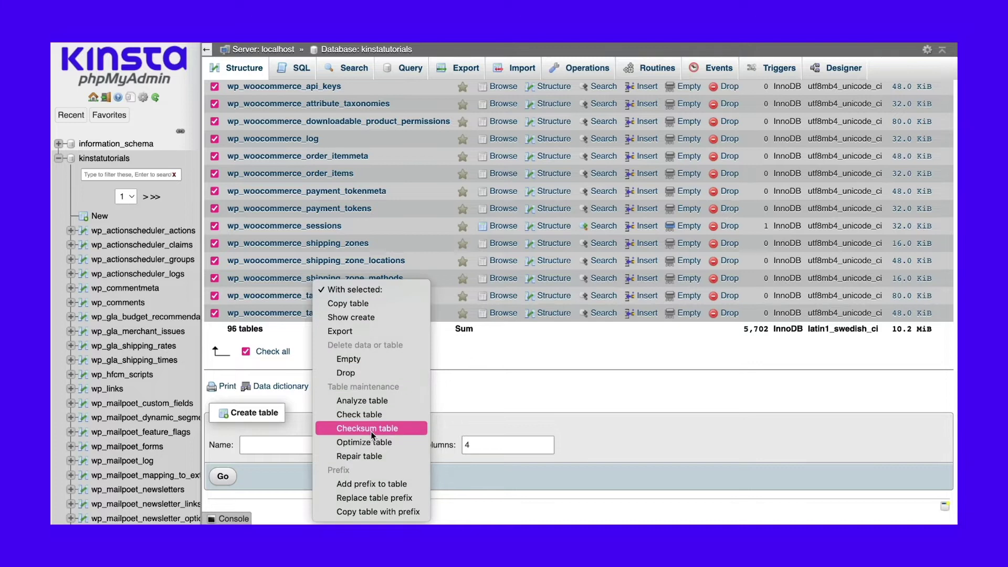
left_click(408, 457)
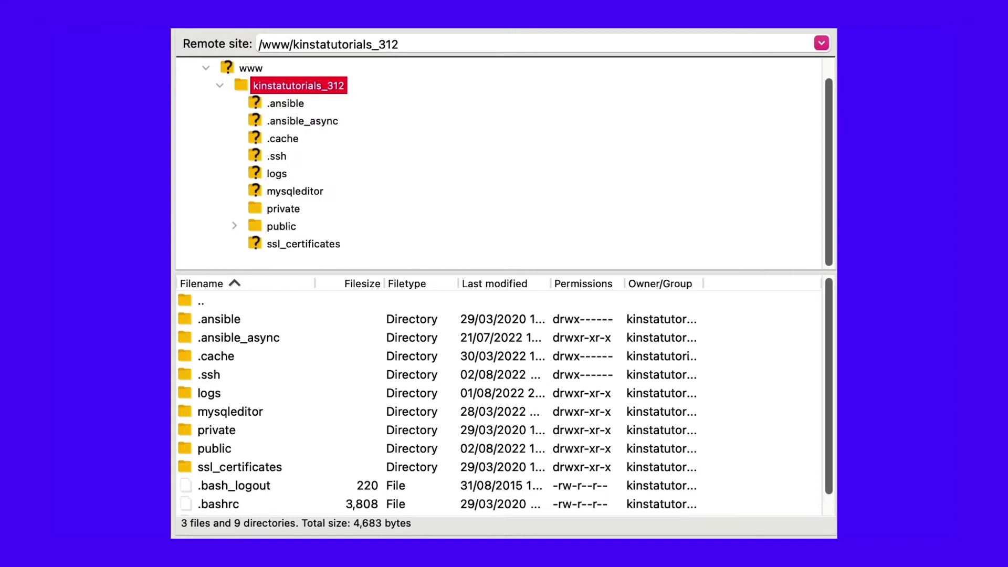
Open the site's public folder and bring up the actions for wp-config.php
double_click(247, 448)
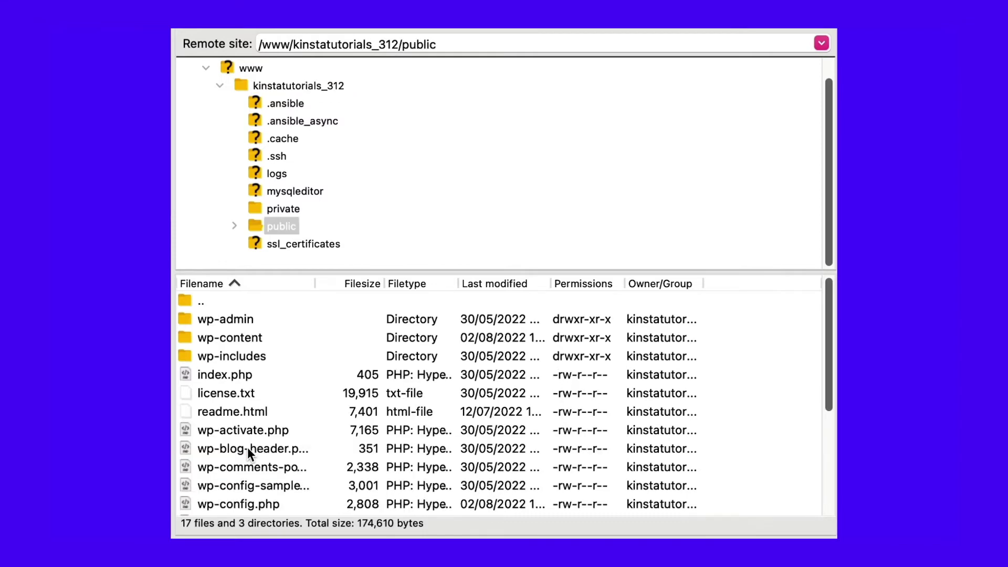
scroll(279, 428, "down", 5)
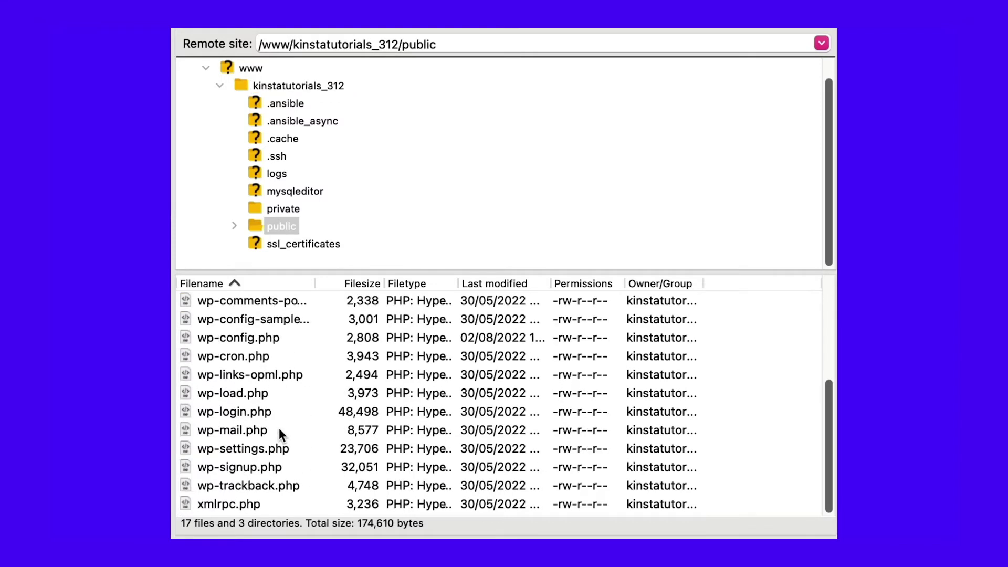
left_click(272, 337)
right_click(309, 337)
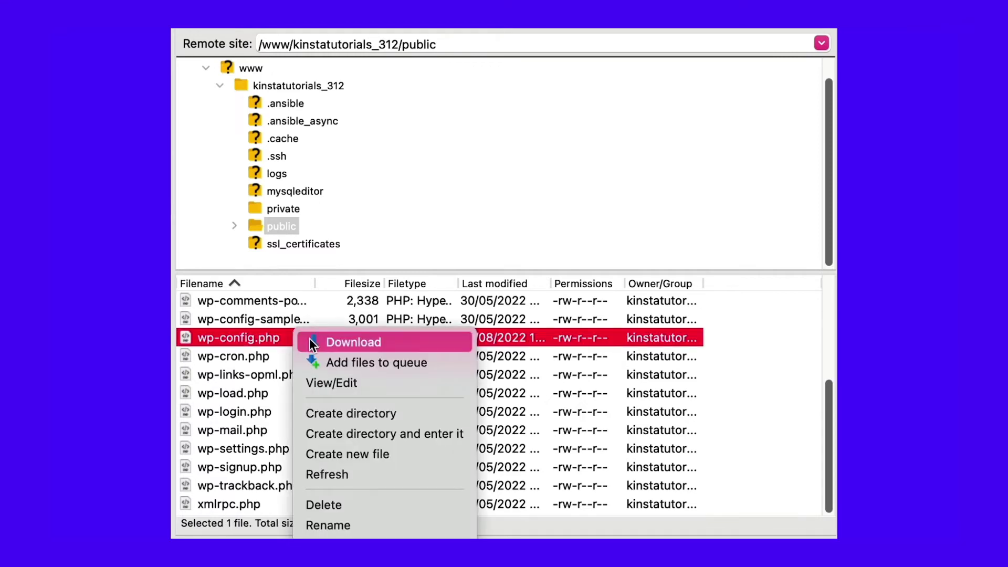
Edit wp-config.php to add define( 'WP_DEBUG', true ); and define( 'WP_DEBUG_LOG', true );
left_click(371, 382)
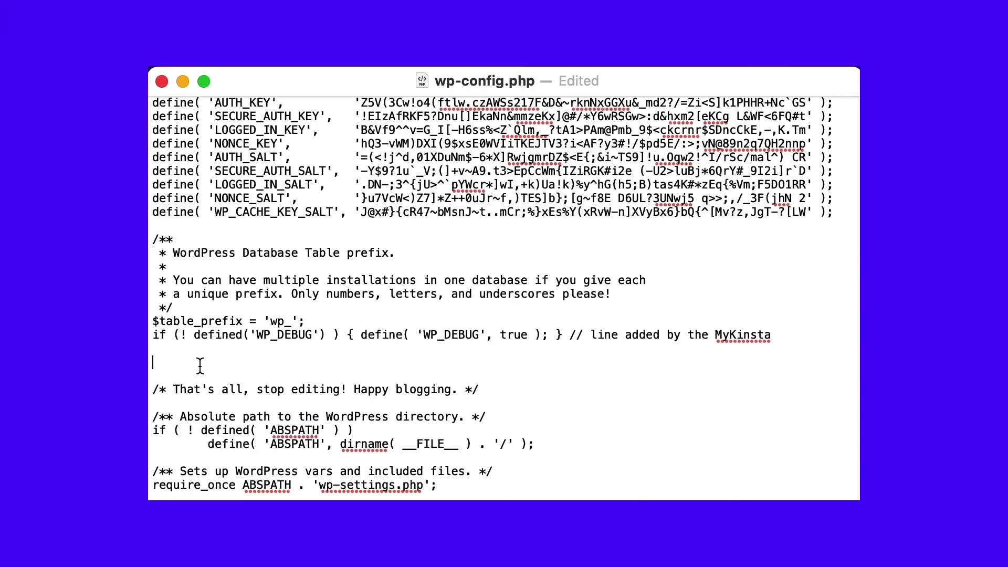
type("define( 'WP_DEBUG', true ); define( 'WP_DEBUG_LOG', true );")
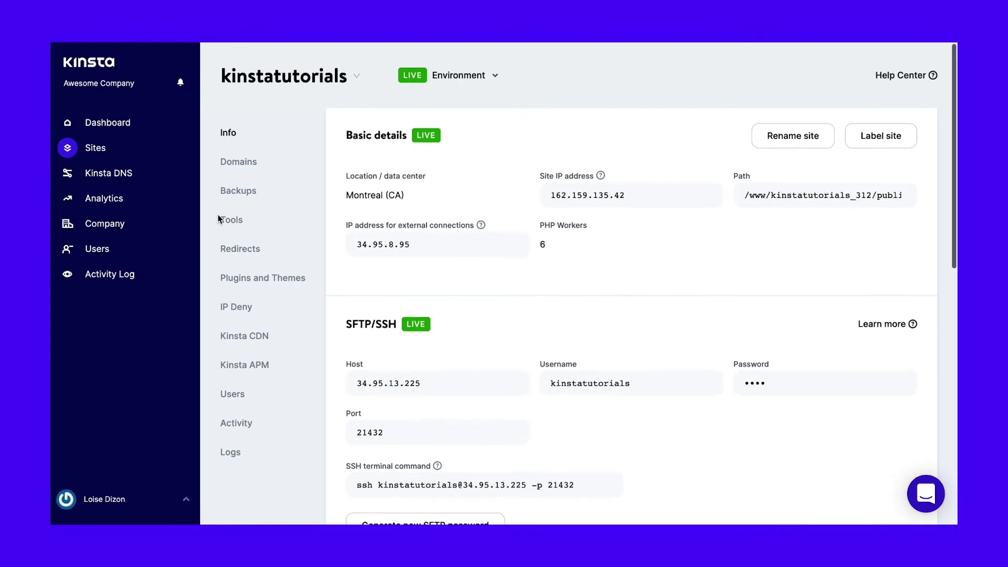
Enable WordPress debugging under Tools, then view error.log in the Logs viewer
left_click(232, 224)
scroll(411, 282, "down", 1)
scroll(414, 277, "down", 4)
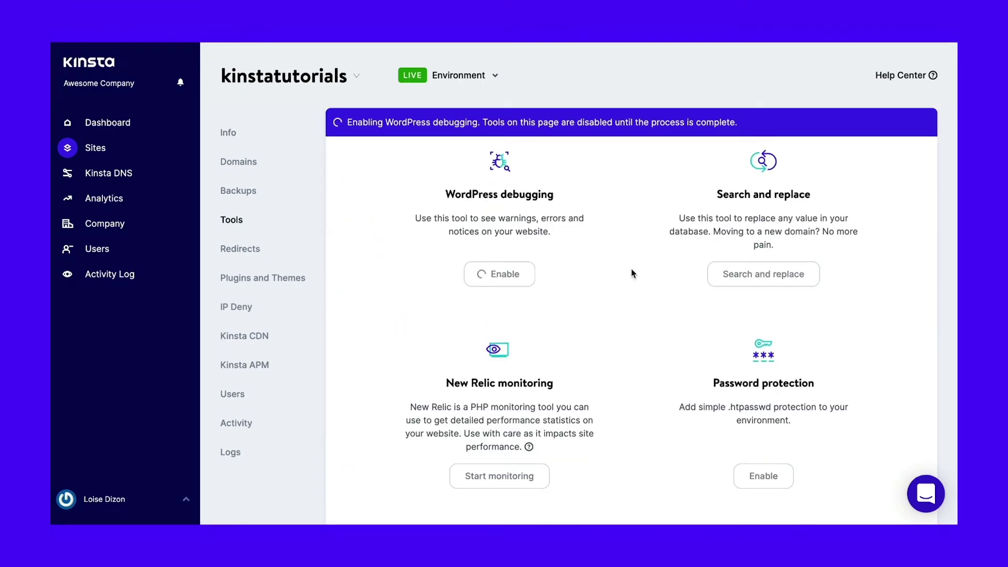
scroll(641, 436, "down", 3)
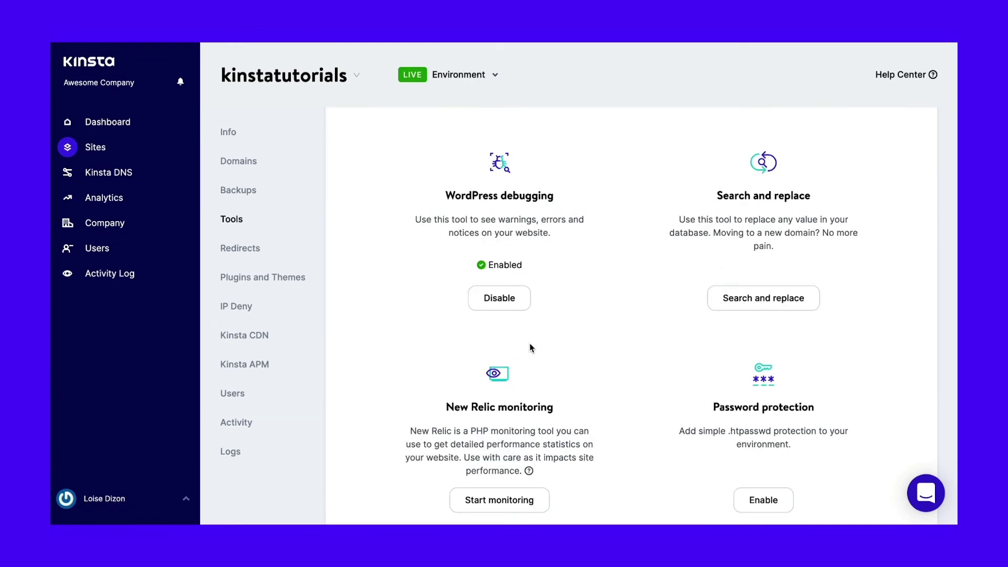
left_click(230, 451)
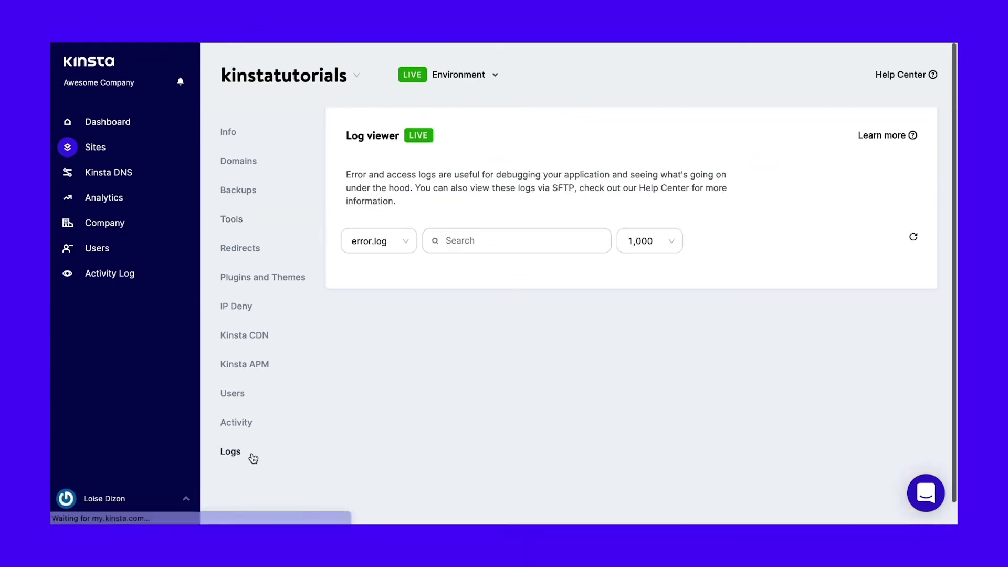
left_click(406, 246)
left_click(489, 240)
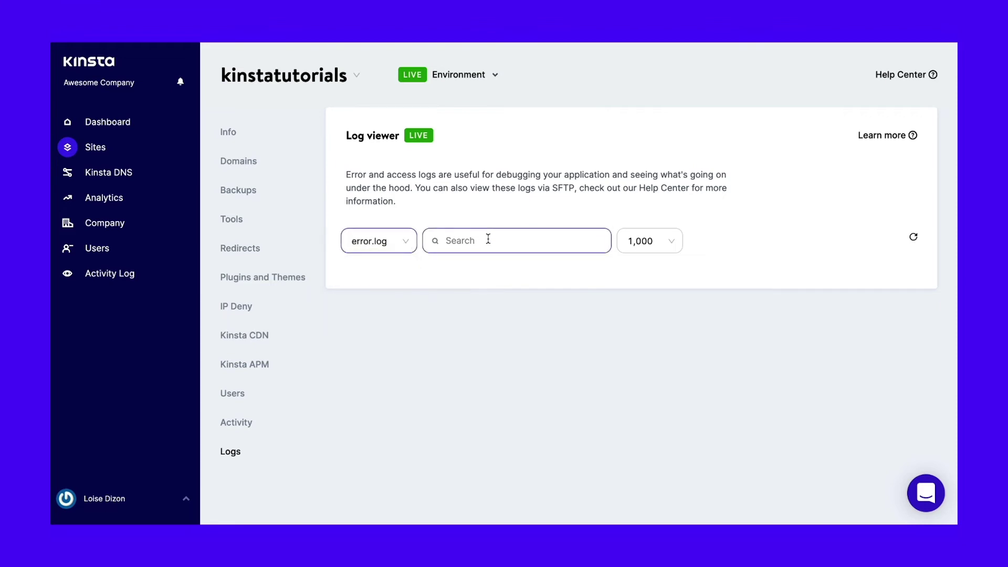